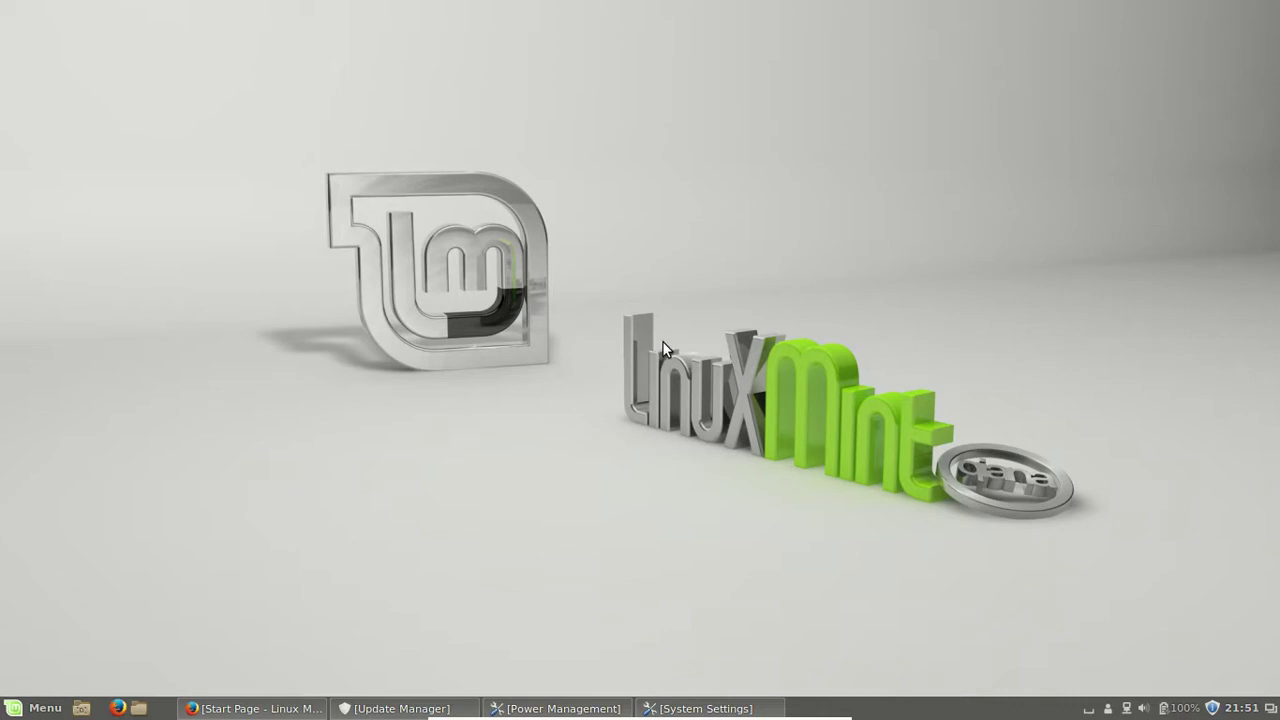
# Bring the Update Manager window forward and nudge it down and to the right.
pyautogui.click(29, 705)
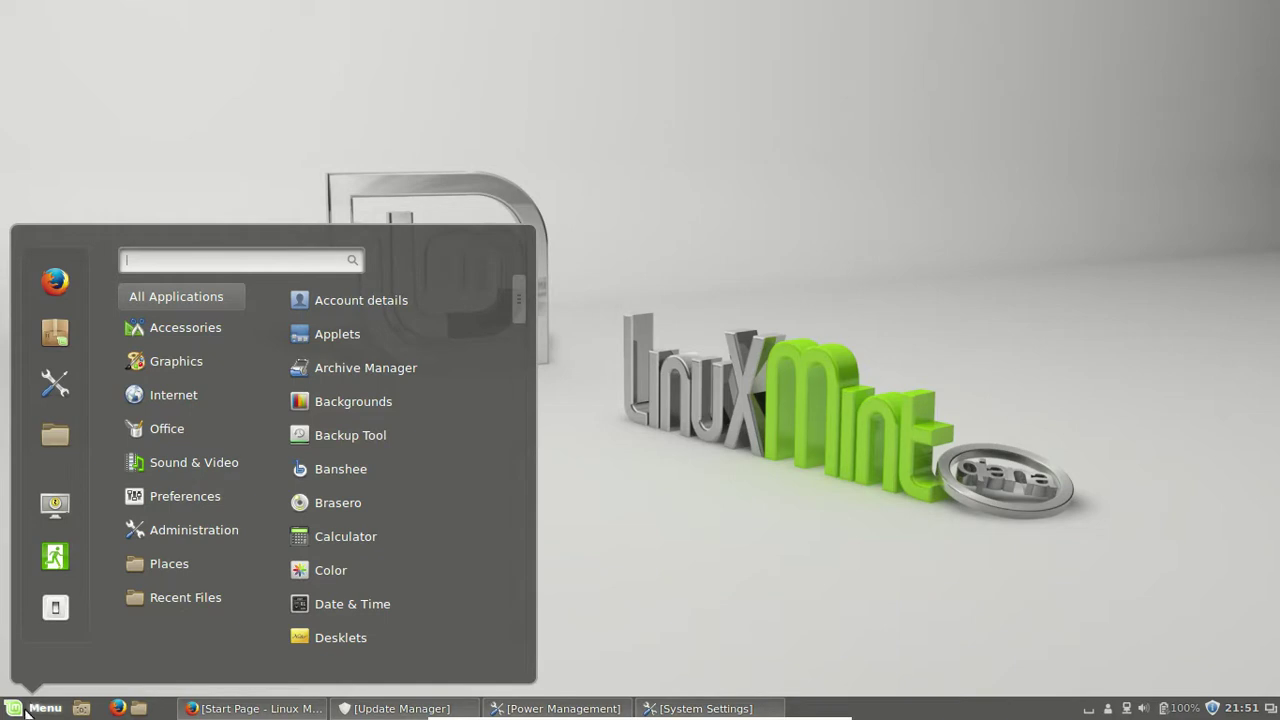
pyautogui.click(580, 380)
pyautogui.click(435, 710)
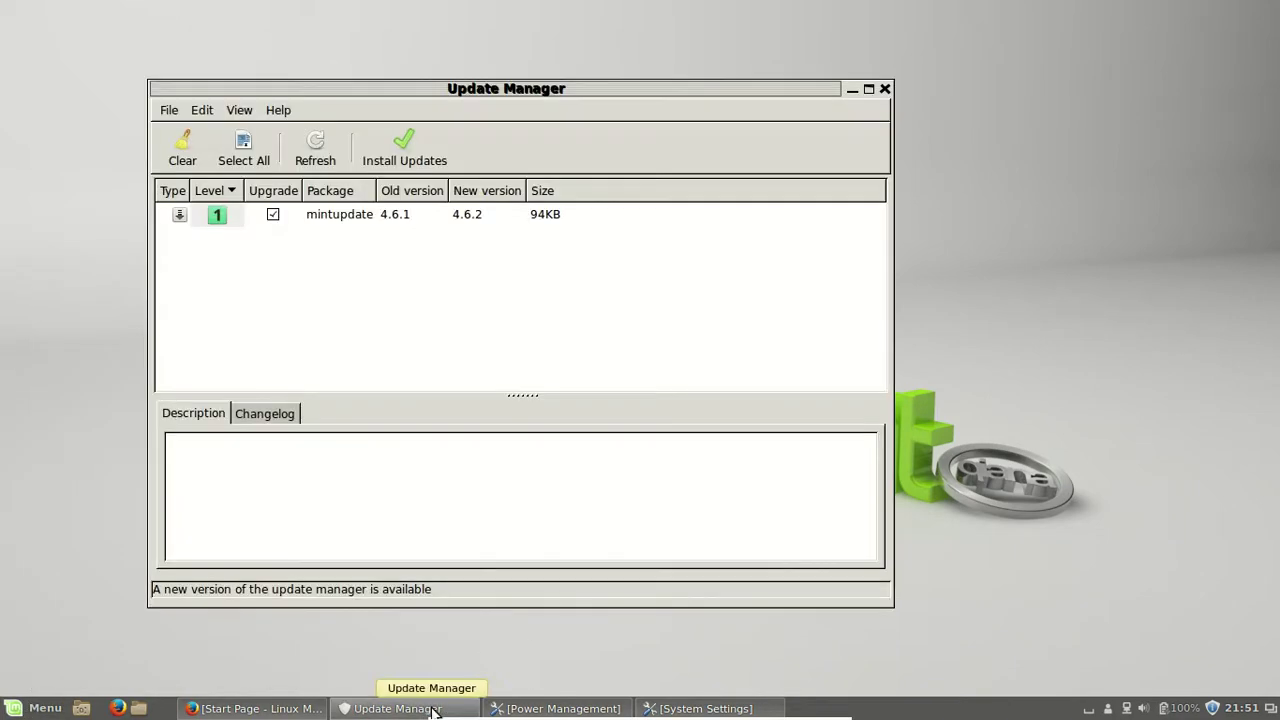
pyautogui.moveTo(561, 89); pyautogui.dragTo(637, 69)
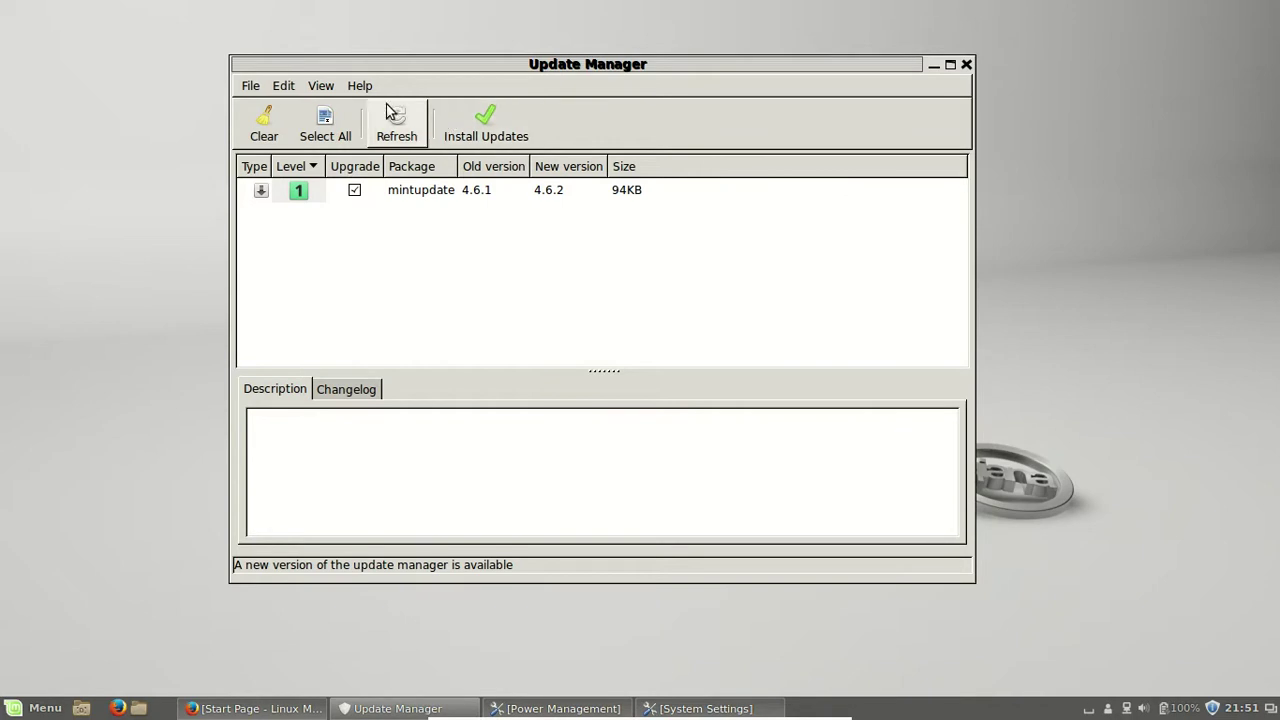
# Review the update history via View > History of updates, checking the libgtk-3-0 entry, then close it.
pyautogui.click(359, 85)
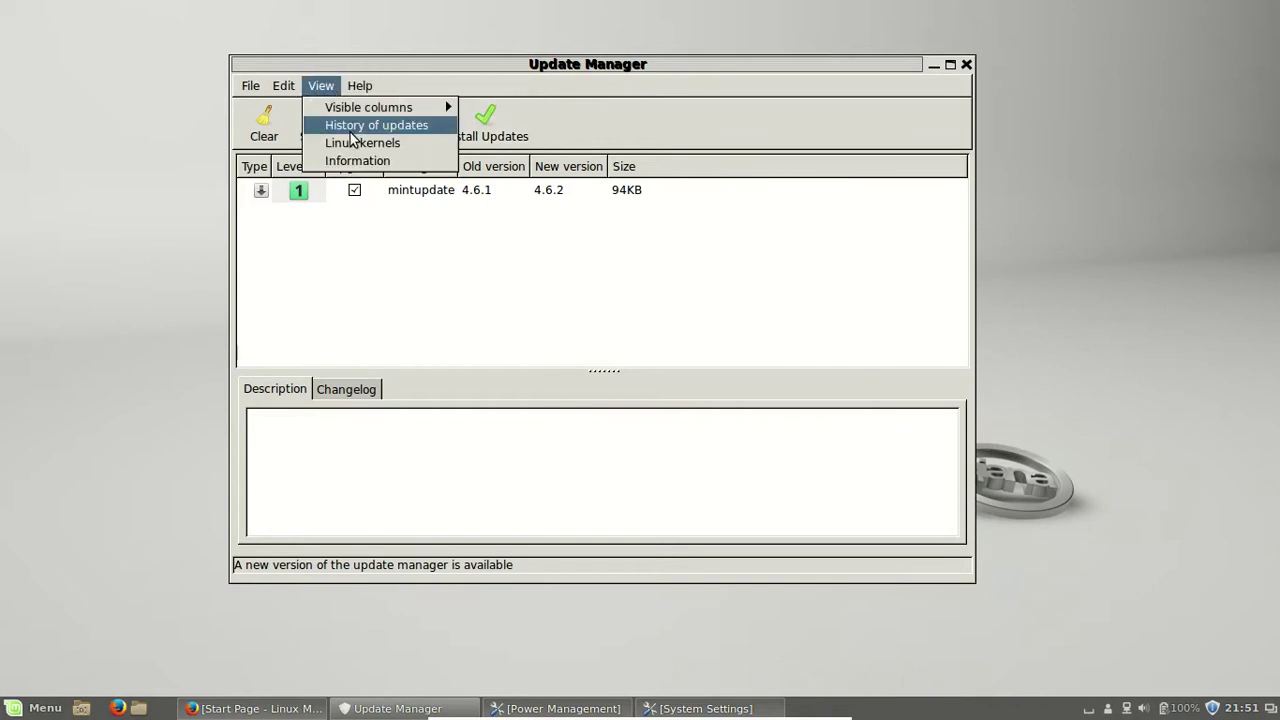
pyautogui.click(350, 130)
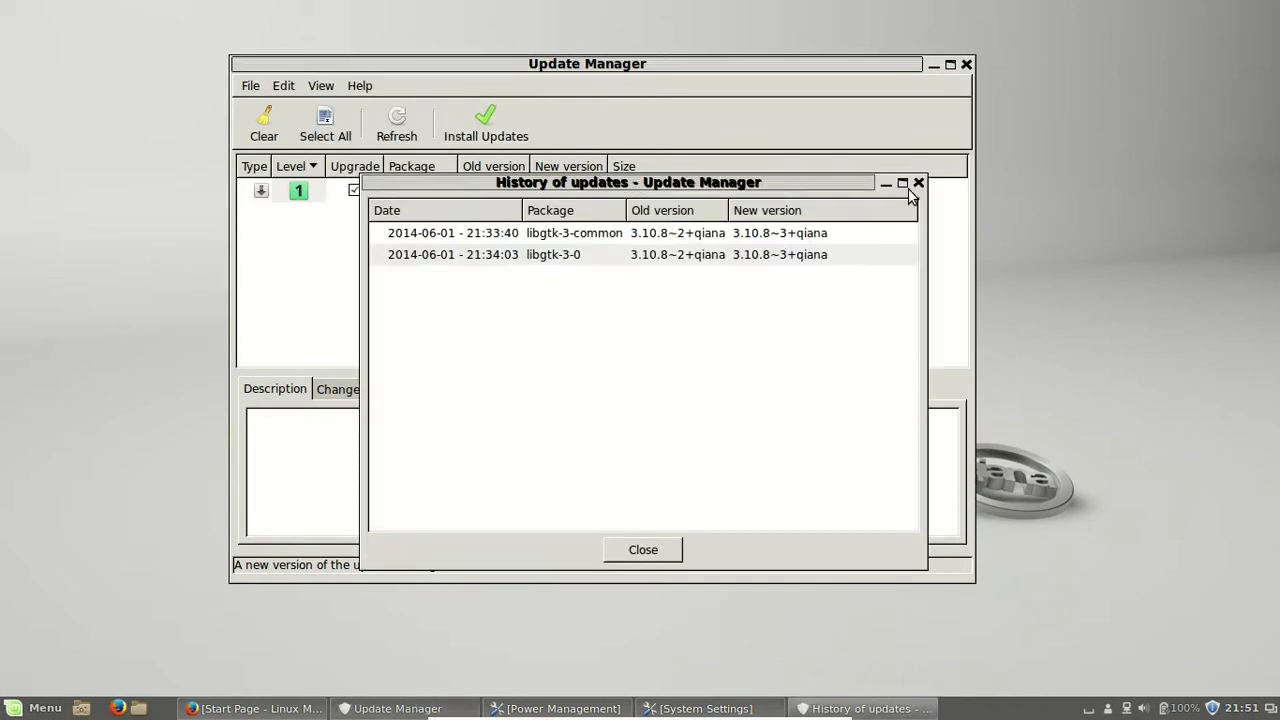
pyautogui.click(826, 250)
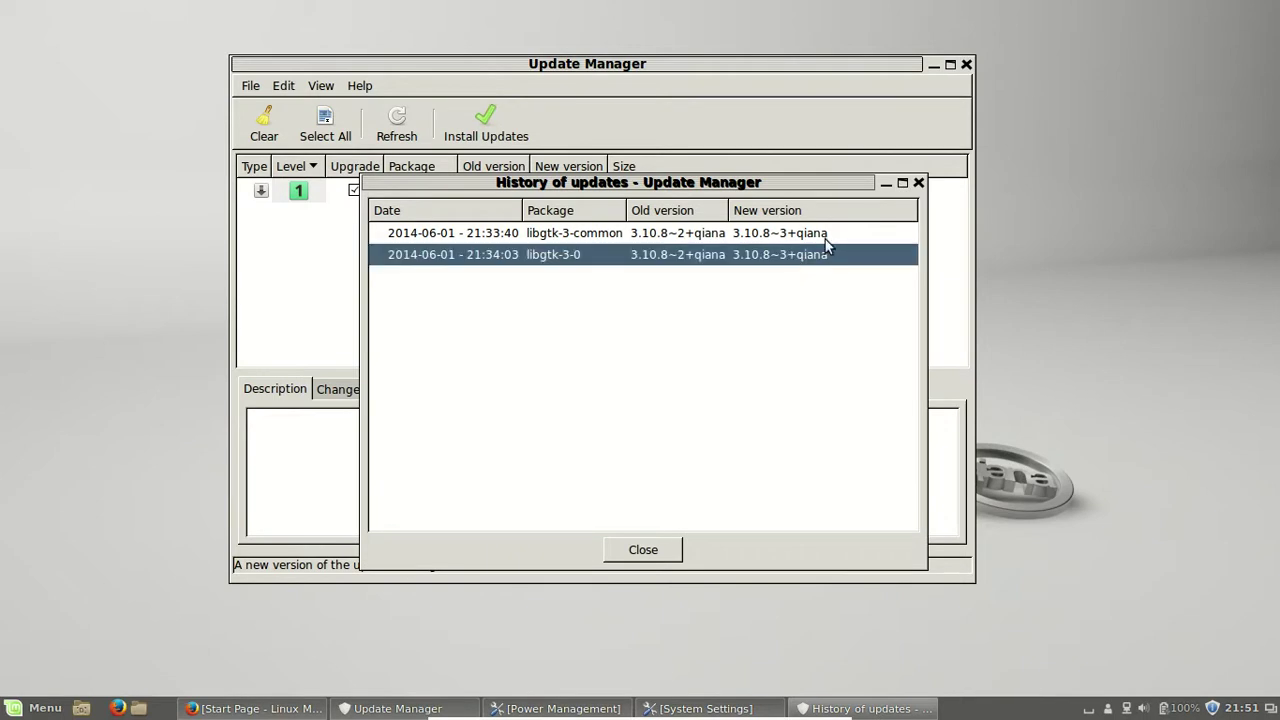
pyautogui.click(918, 183)
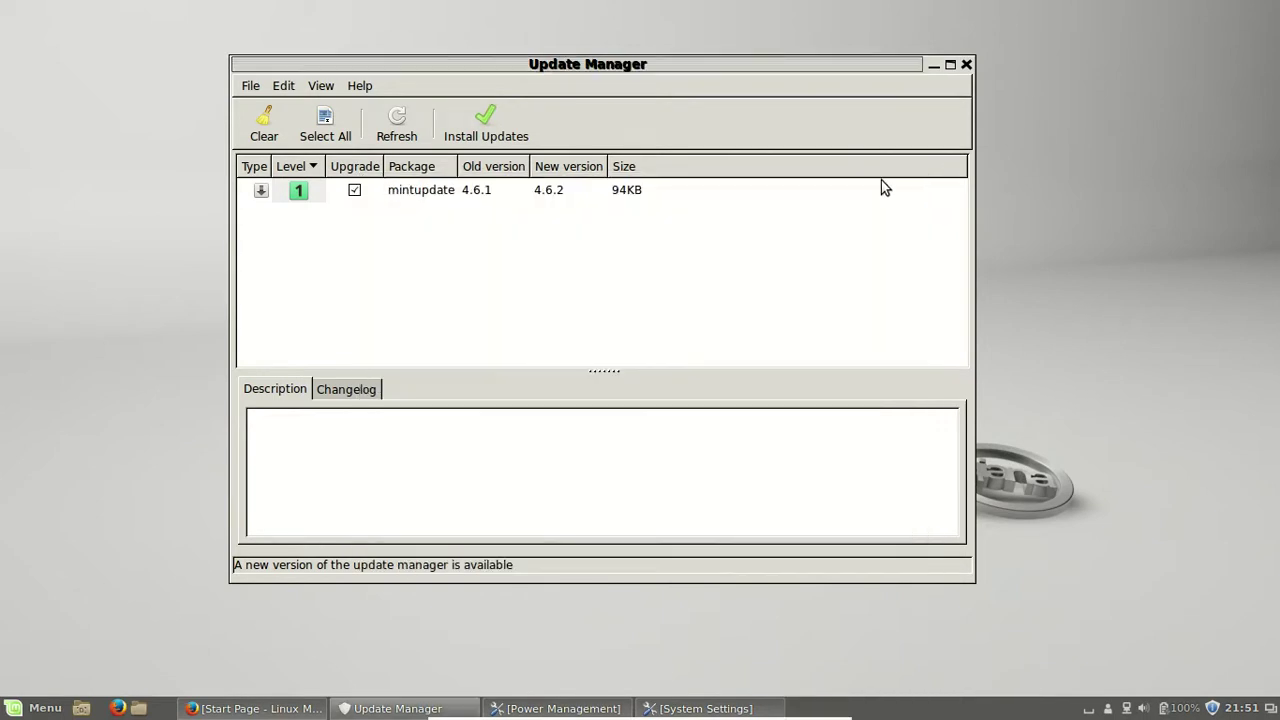
# Bring the Firefox Start Page forward, minimize Update Manager, and shift Firefox down-right.
pyautogui.click(290, 706)
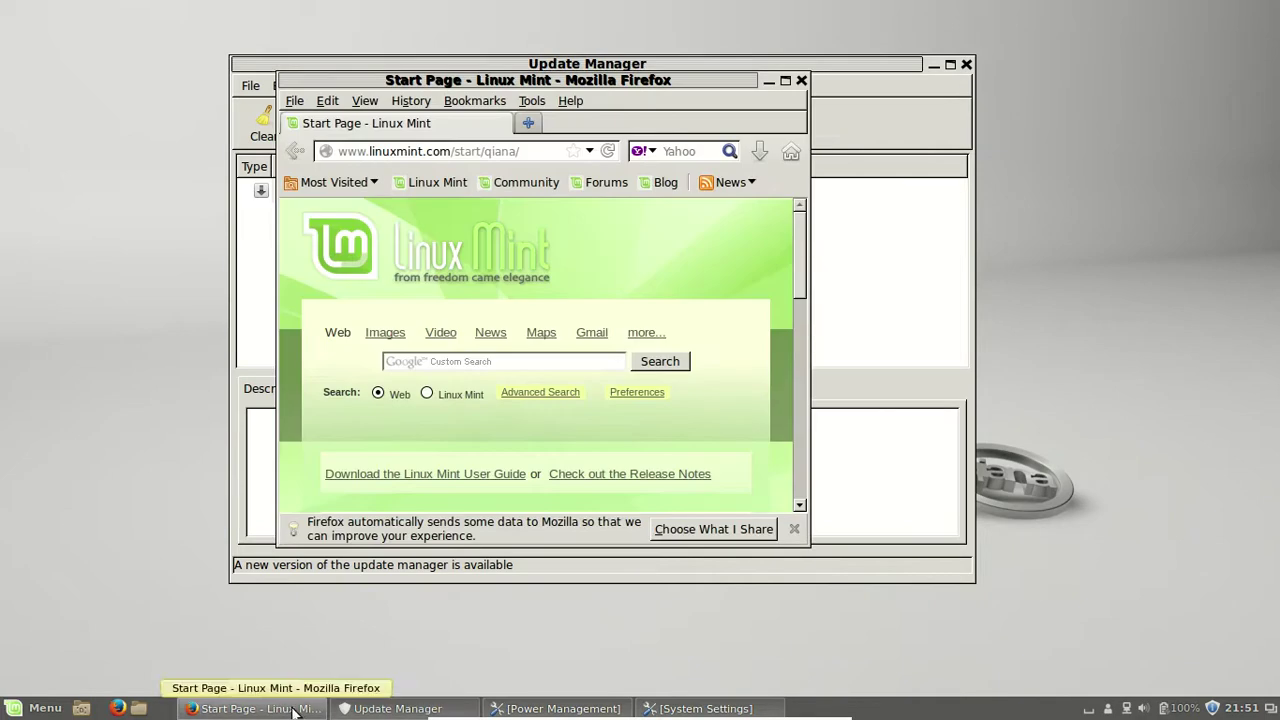
pyautogui.click(933, 64)
pyautogui.moveTo(661, 86); pyautogui.dragTo(806, 124)
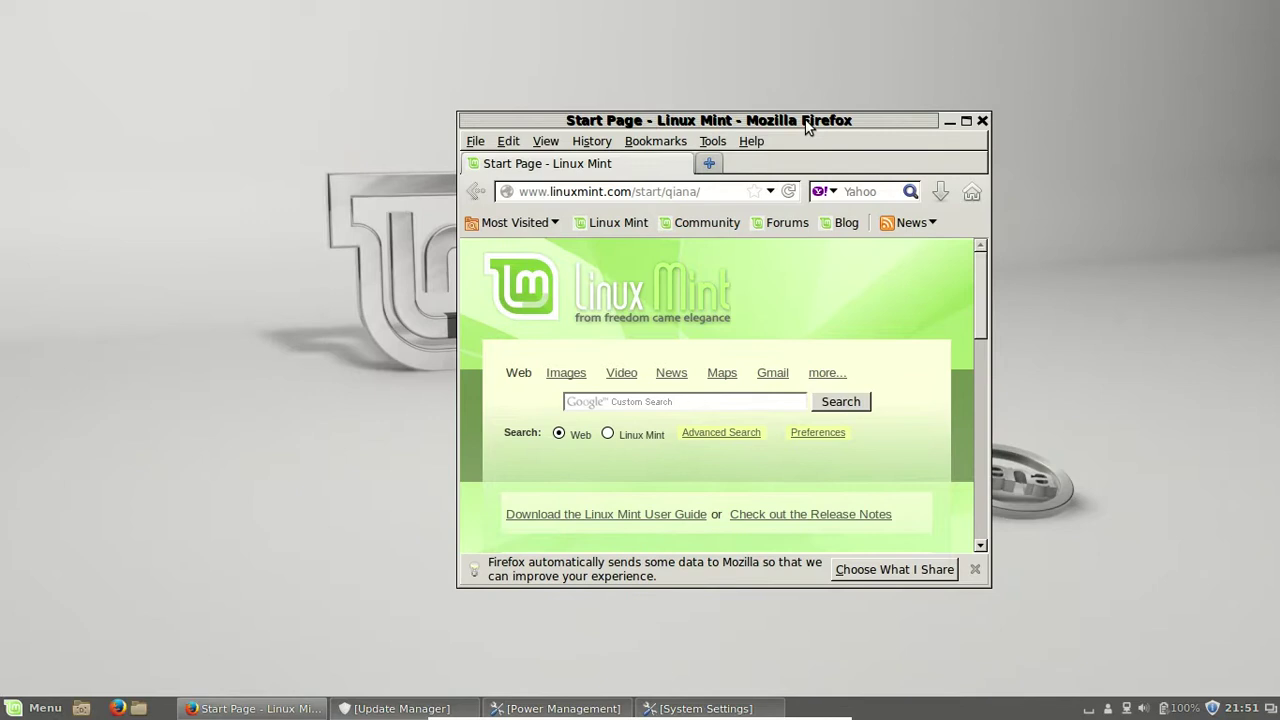
# Try tiling Firefox against the screen corners and edges, then cancel so it stays untiled.
pyautogui.moveTo(806, 124); pyautogui.dragTo(3, 5)
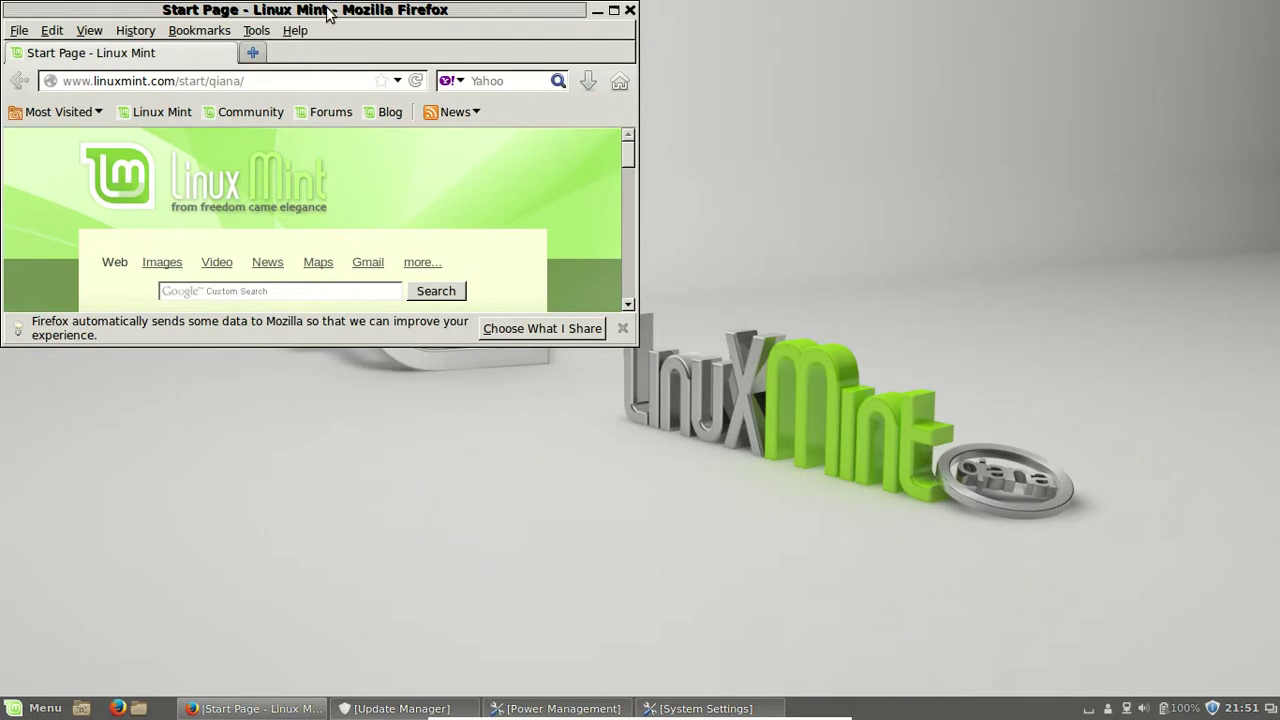
pyautogui.moveTo(329, 14); pyautogui.dragTo(7, 690)
pyautogui.moveTo(553, 369); pyautogui.dragTo(11, 274)
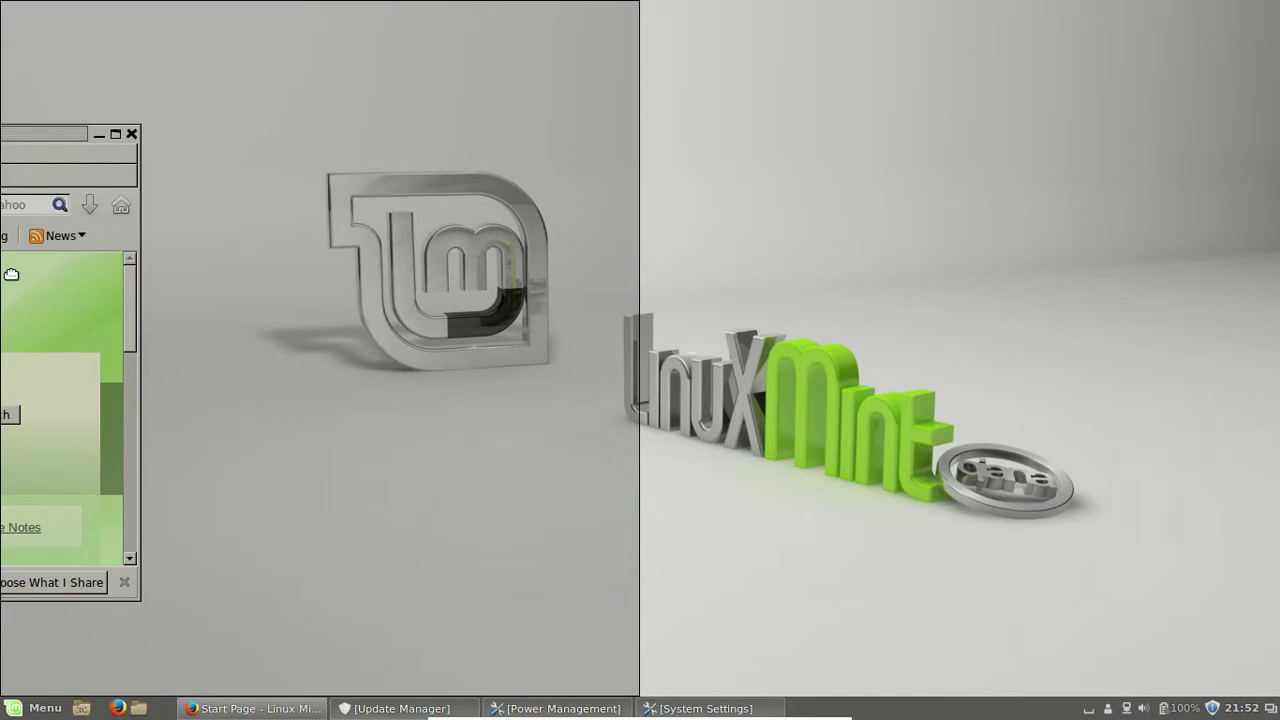
pyautogui.press('Escape')
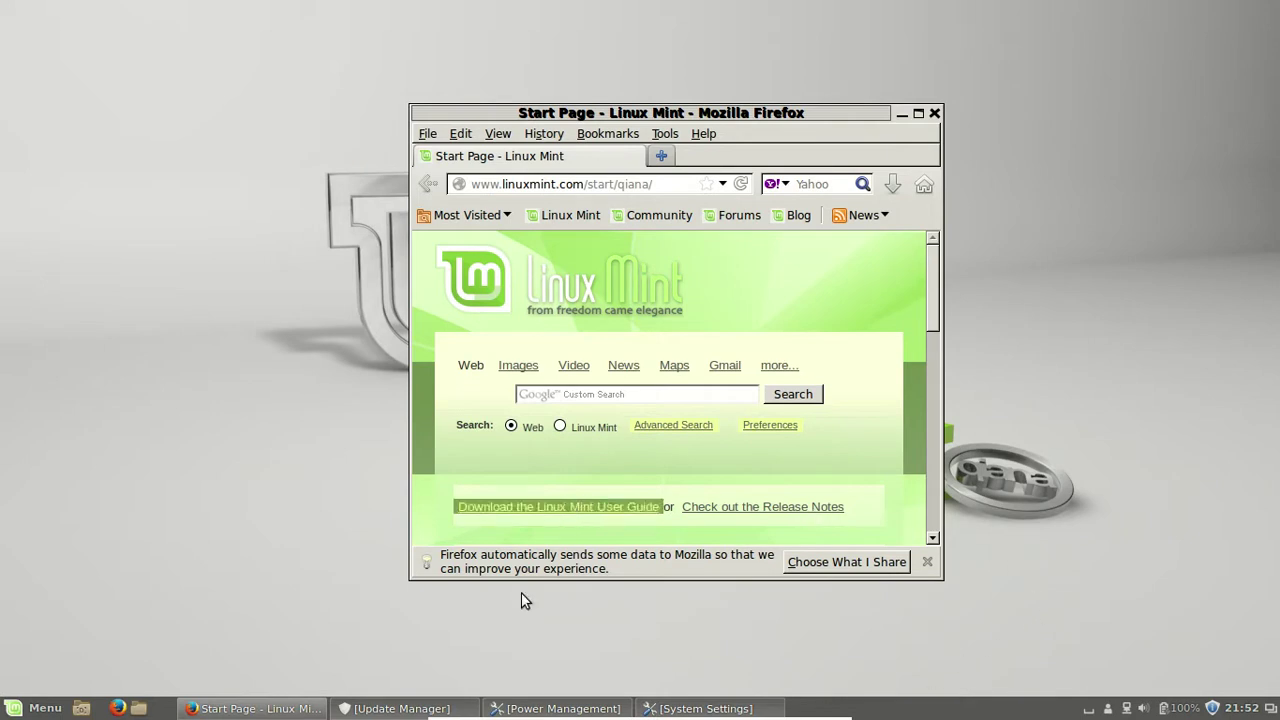
# Bring the Power Management window forward and close it.
pyautogui.click(556, 708)
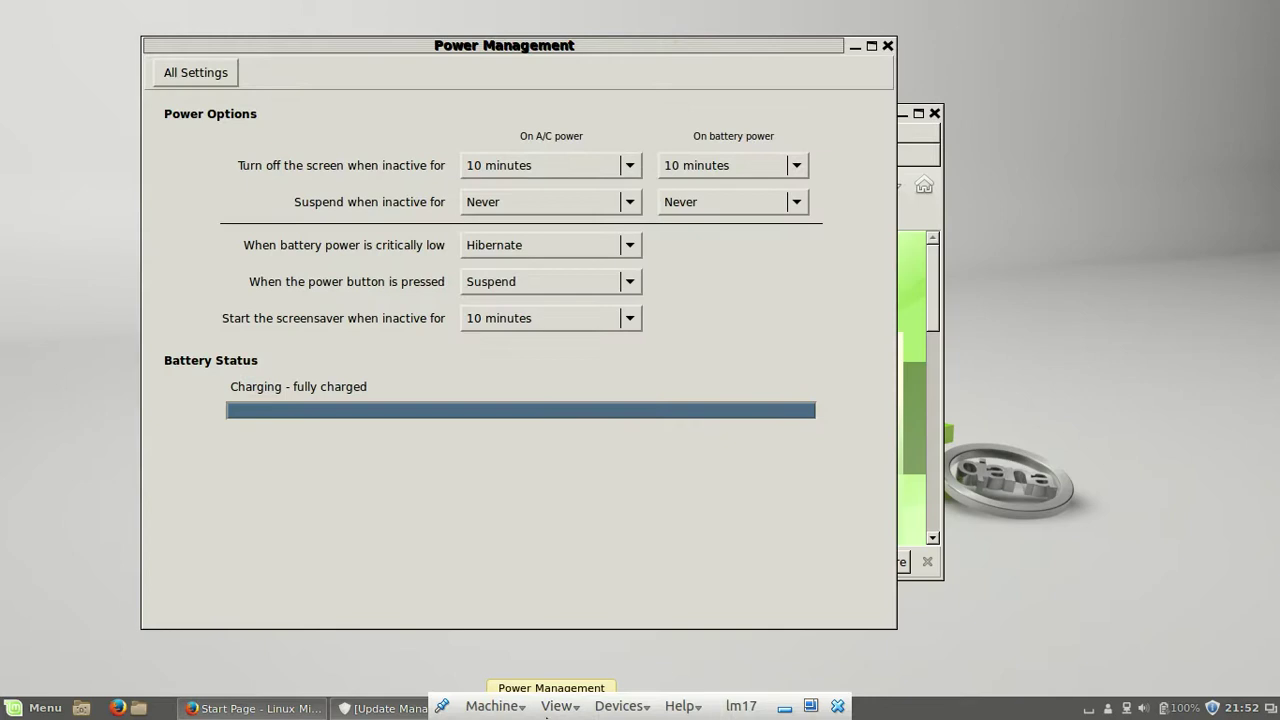
pyautogui.click(888, 47)
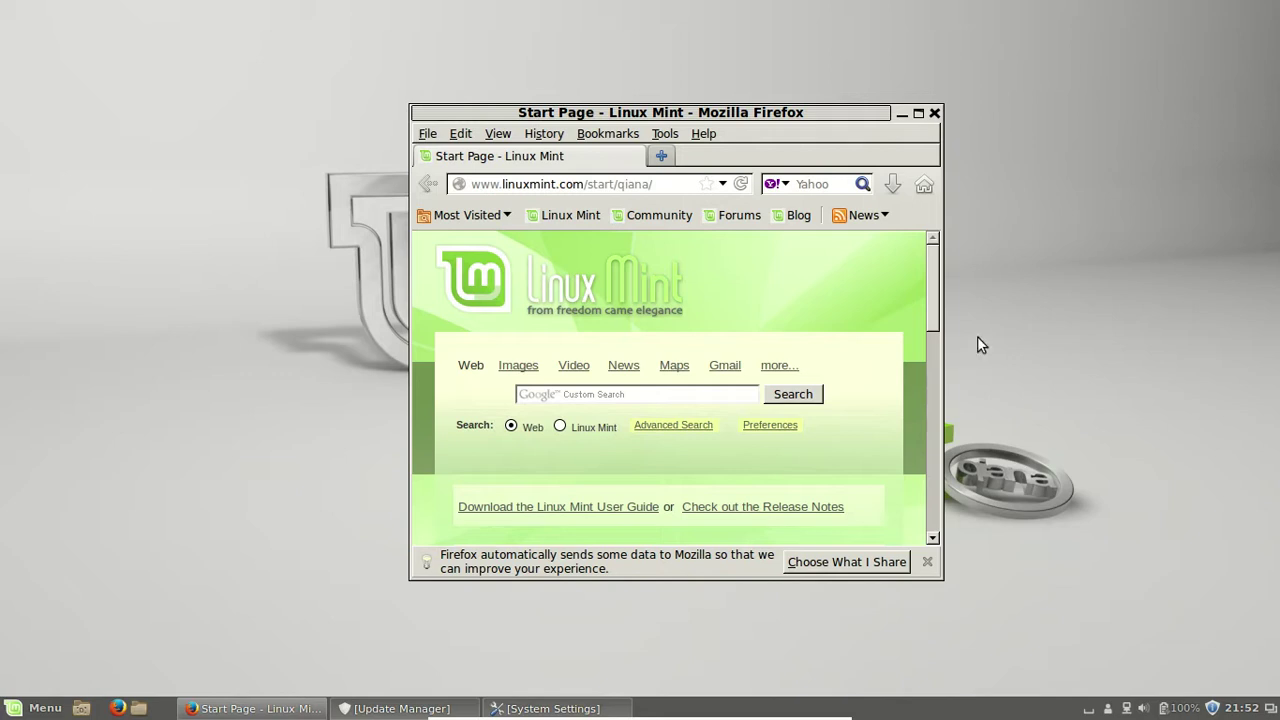
# Minimize Update Manager and restore the System Settings window.
pyautogui.click(405, 709)
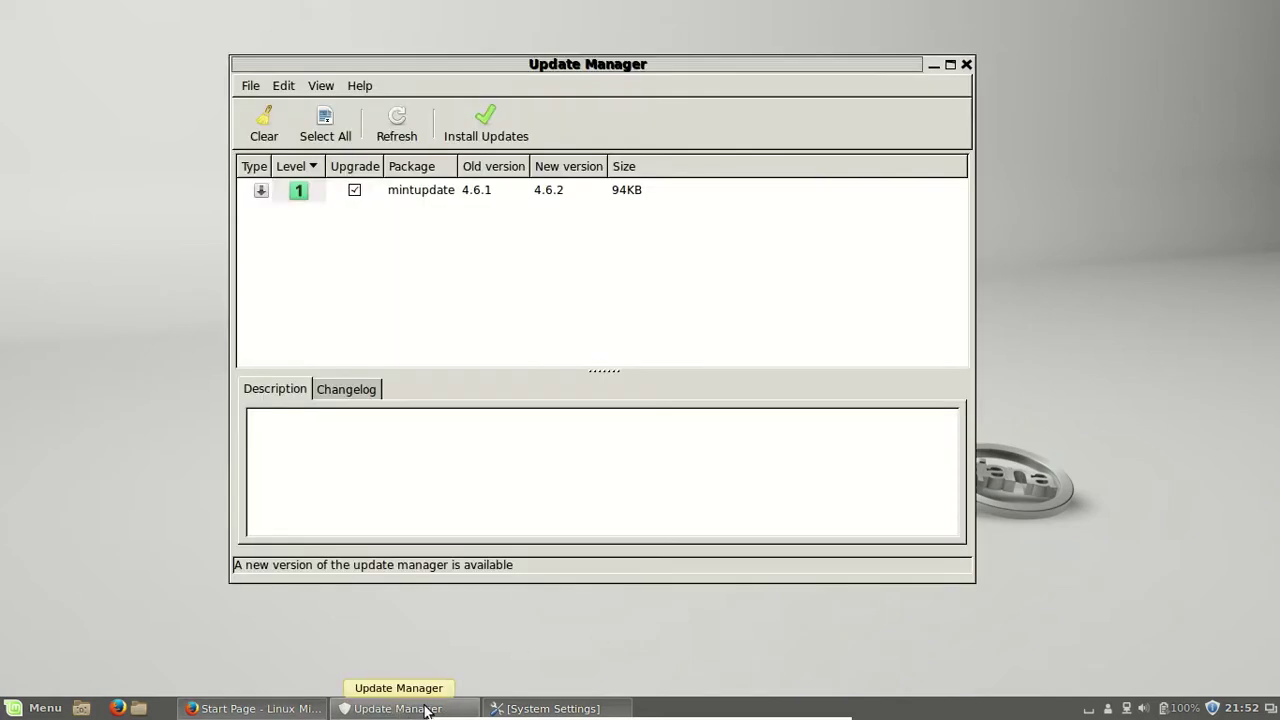
pyautogui.click(425, 709)
pyautogui.click(545, 709)
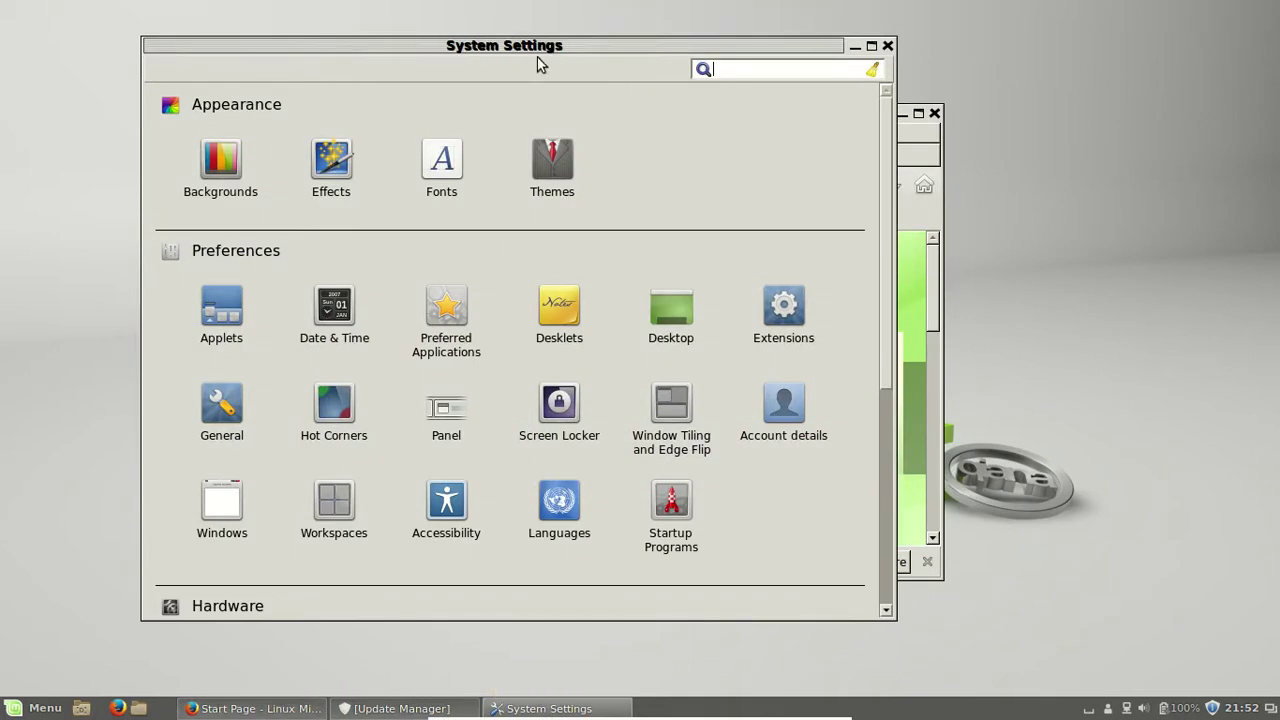
# Move System Settings to the right and browse its categories, then bring Firefox back in front.
pyautogui.moveTo(537, 63); pyautogui.dragTo(681, 93)
pyautogui.scroll(-1, 1033, 348)
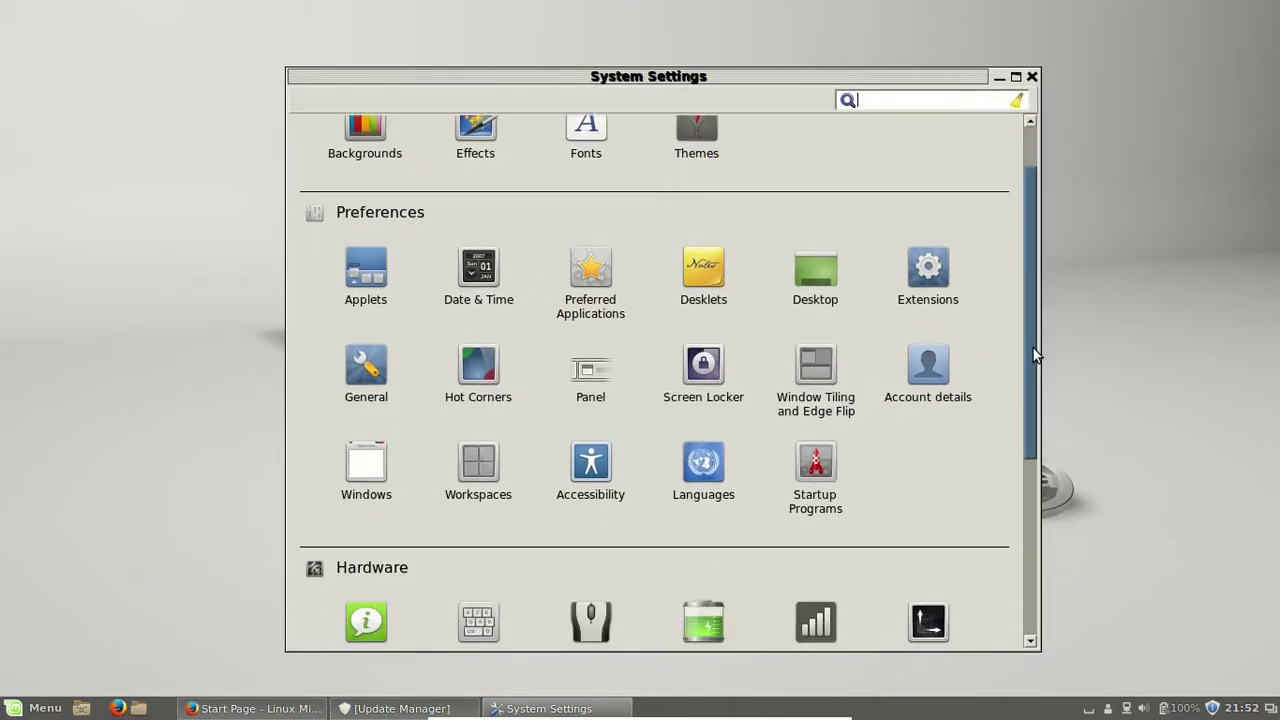
pyautogui.moveTo(1033, 348); pyautogui.dragTo(994, 186)
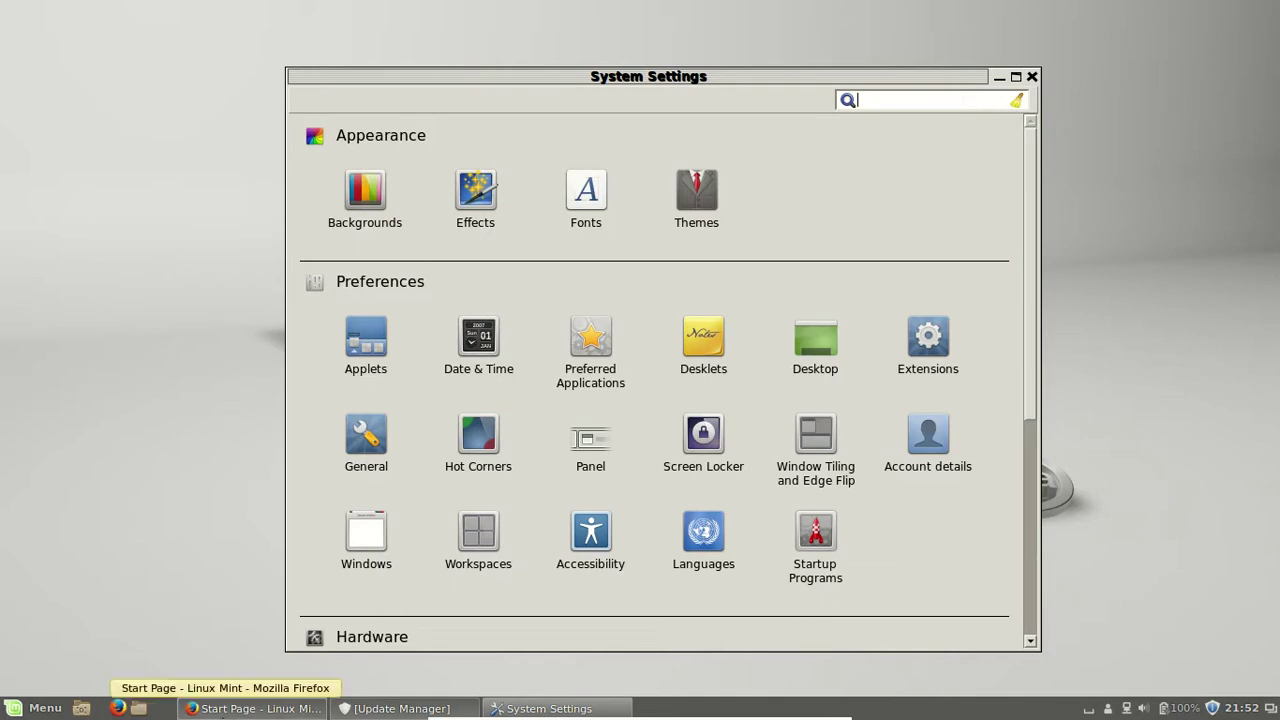
pyautogui.click(228, 712)
pyautogui.click(18, 710)
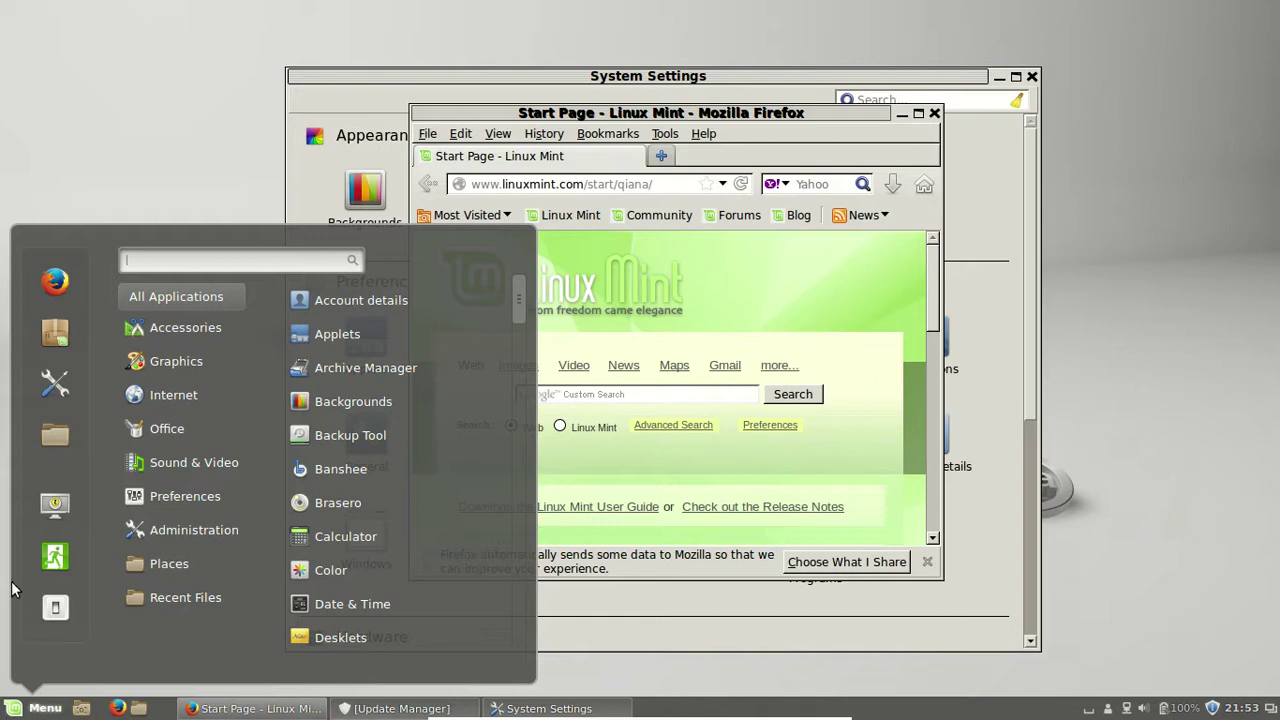
# Search the menu for 'lock' and launch the Screen Locker settings.
pyautogui.write('lock')
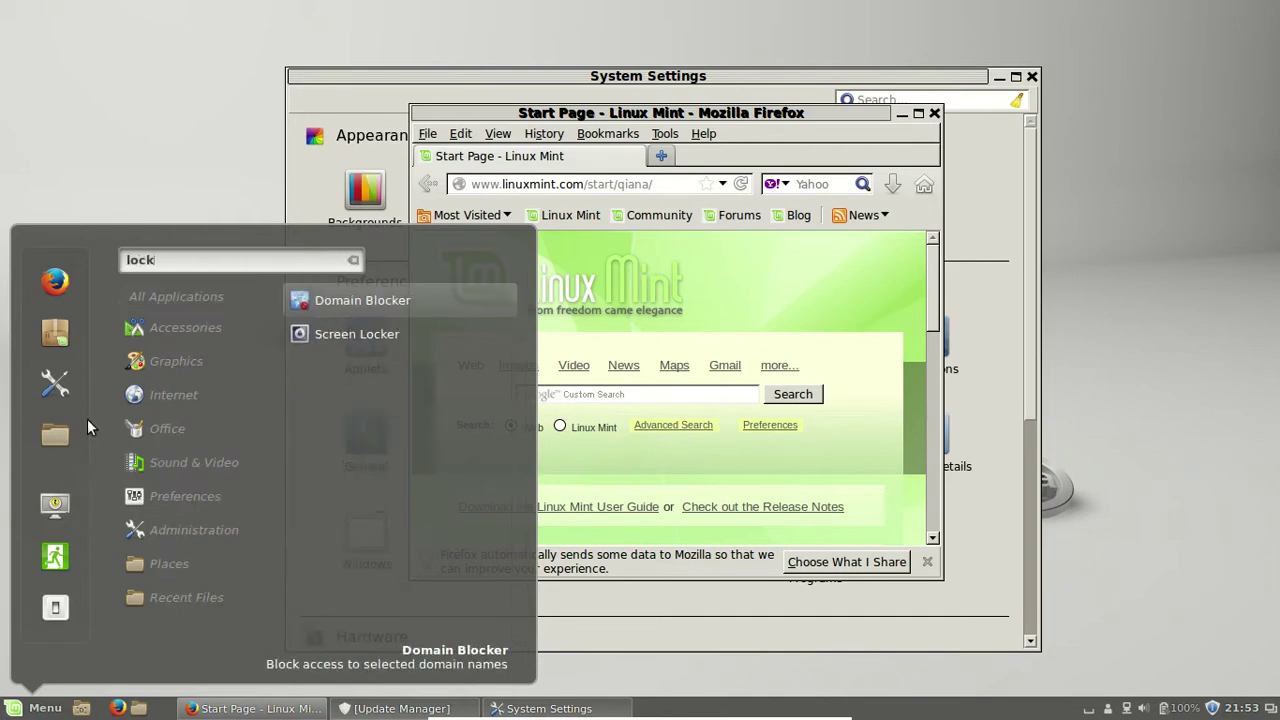
pyautogui.click(345, 333)
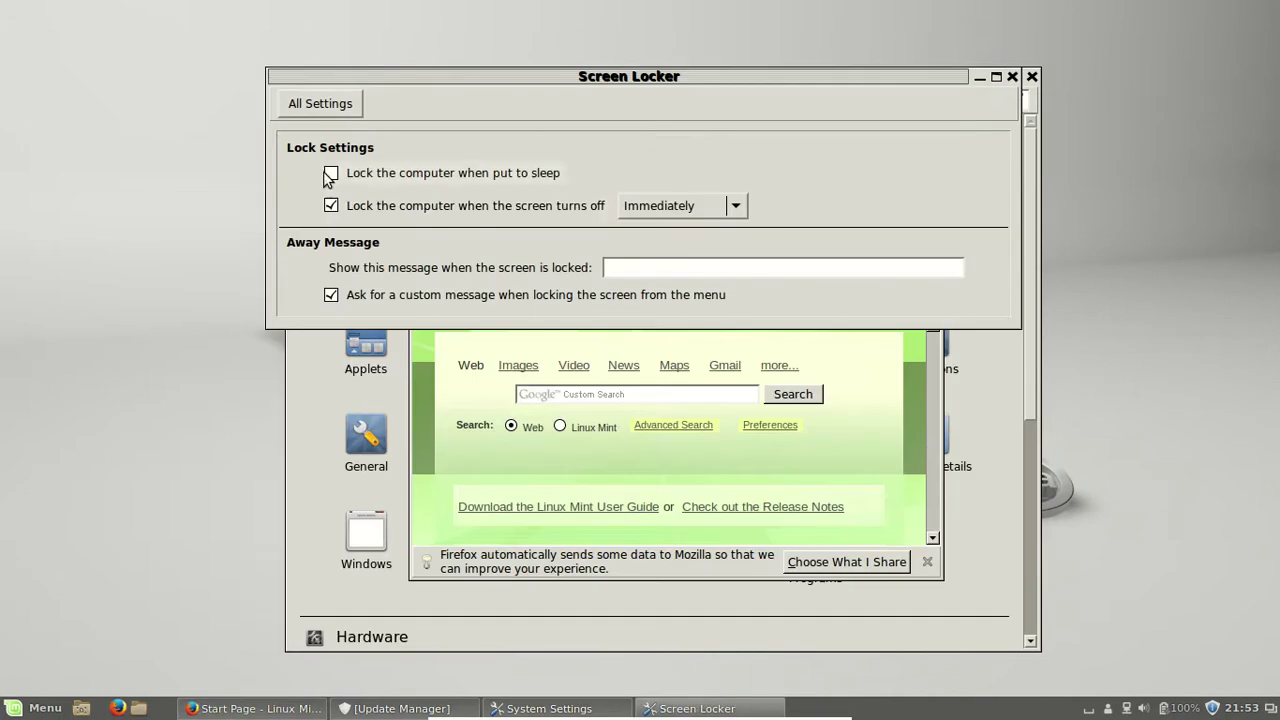
pyautogui.rightClick(193, 146)
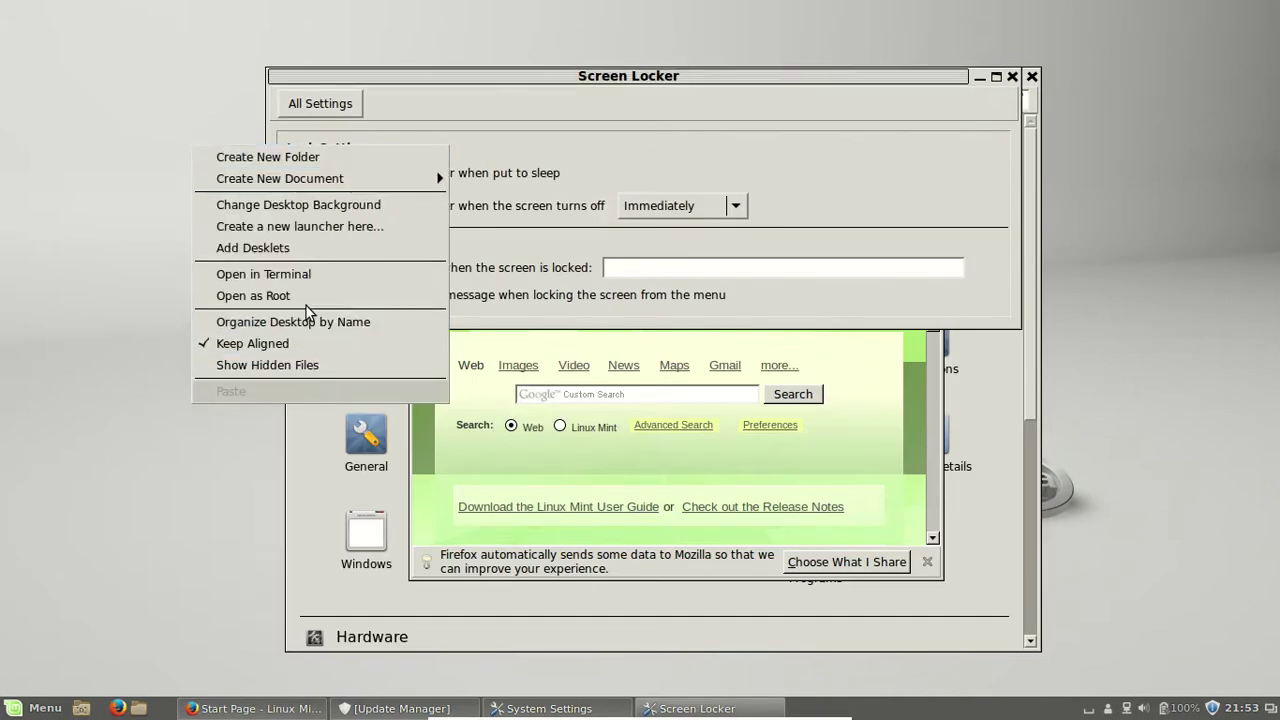
# Open Change Desktop Background, preview the Beach image, and apply the Hawaii wallpaper.
pyautogui.click(326, 204)
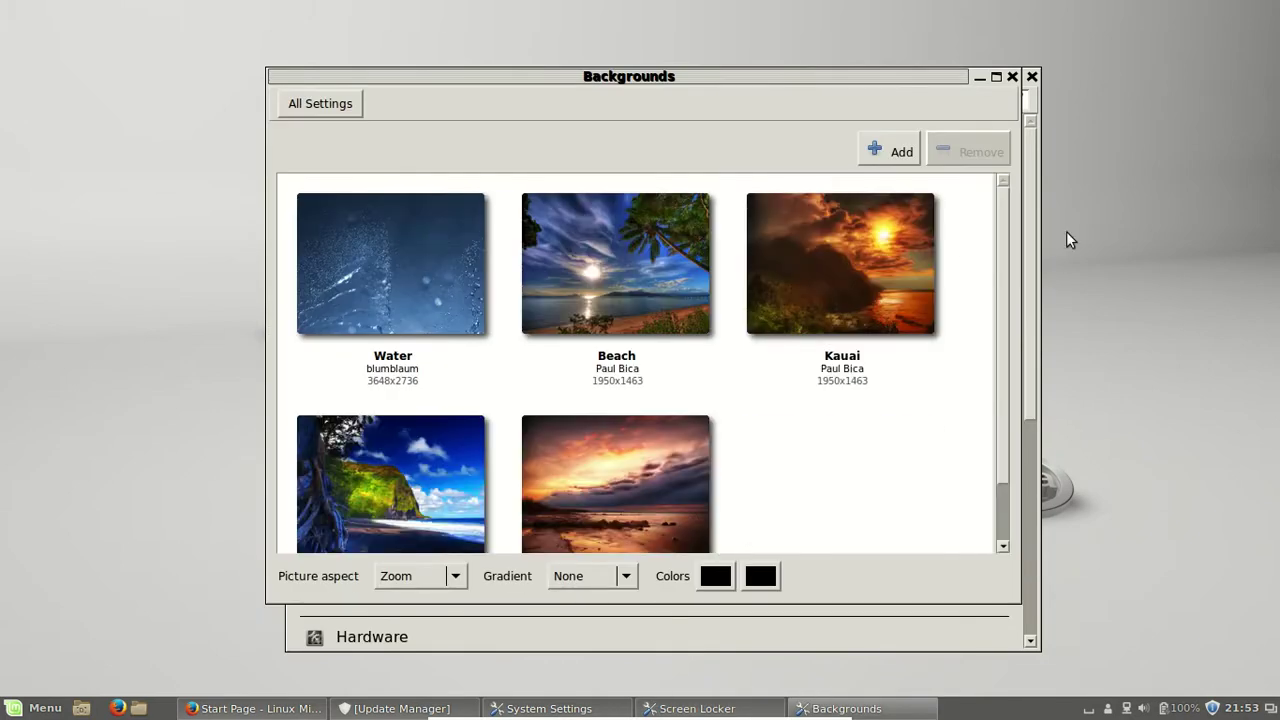
pyautogui.click(609, 262)
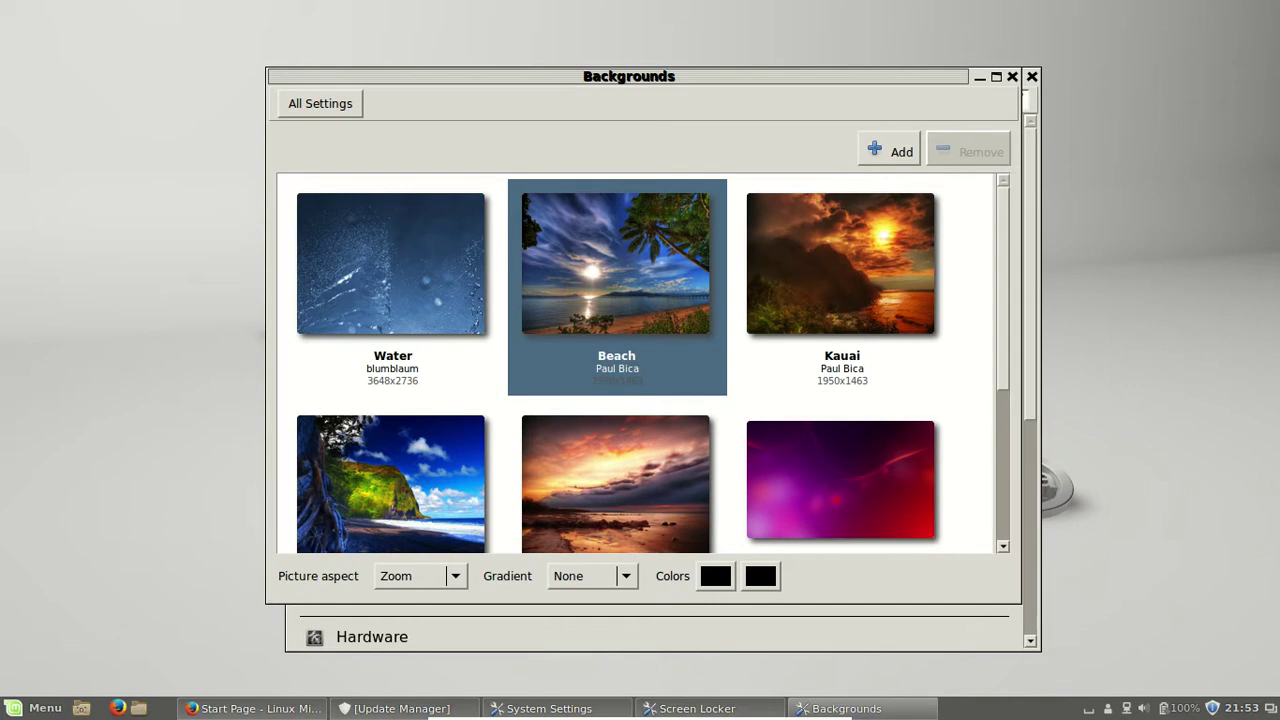
pyautogui.click(390, 480)
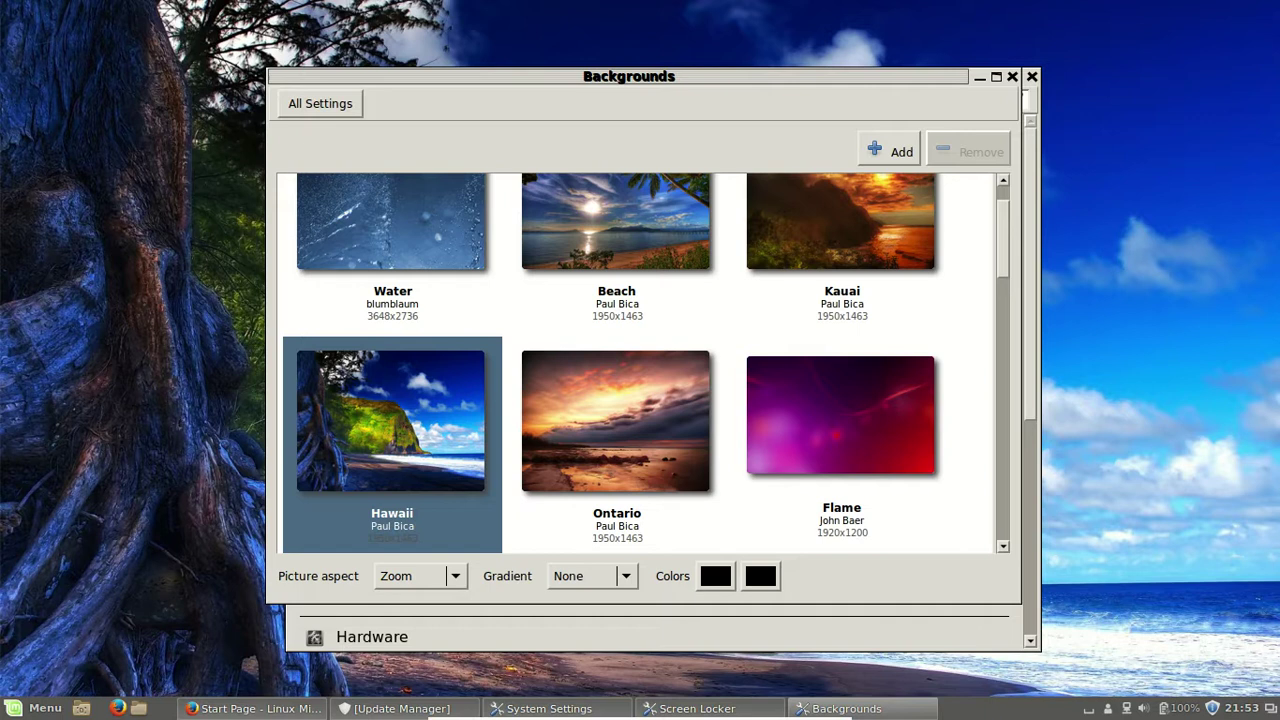
# Close Backgrounds, Screen Locker and System Settings, then move Firefox aside and close it.
pyautogui.click(1033, 78)
pyautogui.click(1010, 77)
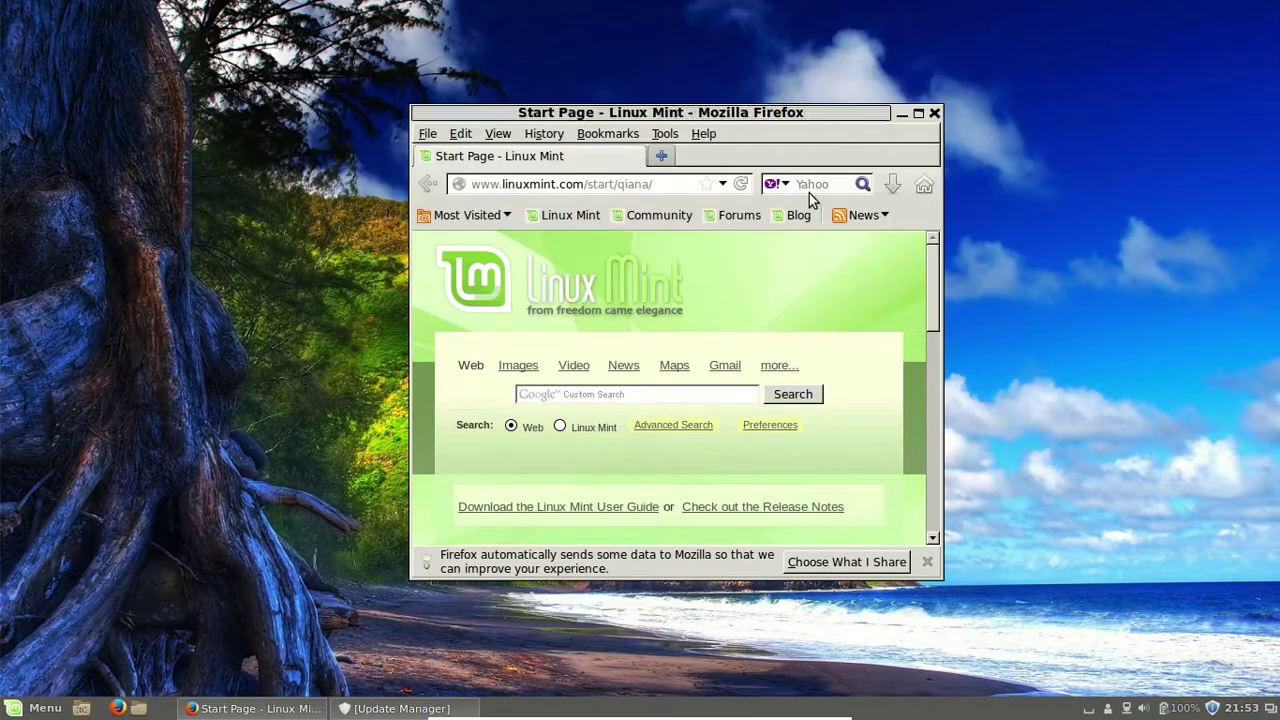
pyautogui.moveTo(818, 114); pyautogui.dragTo(739, 131)
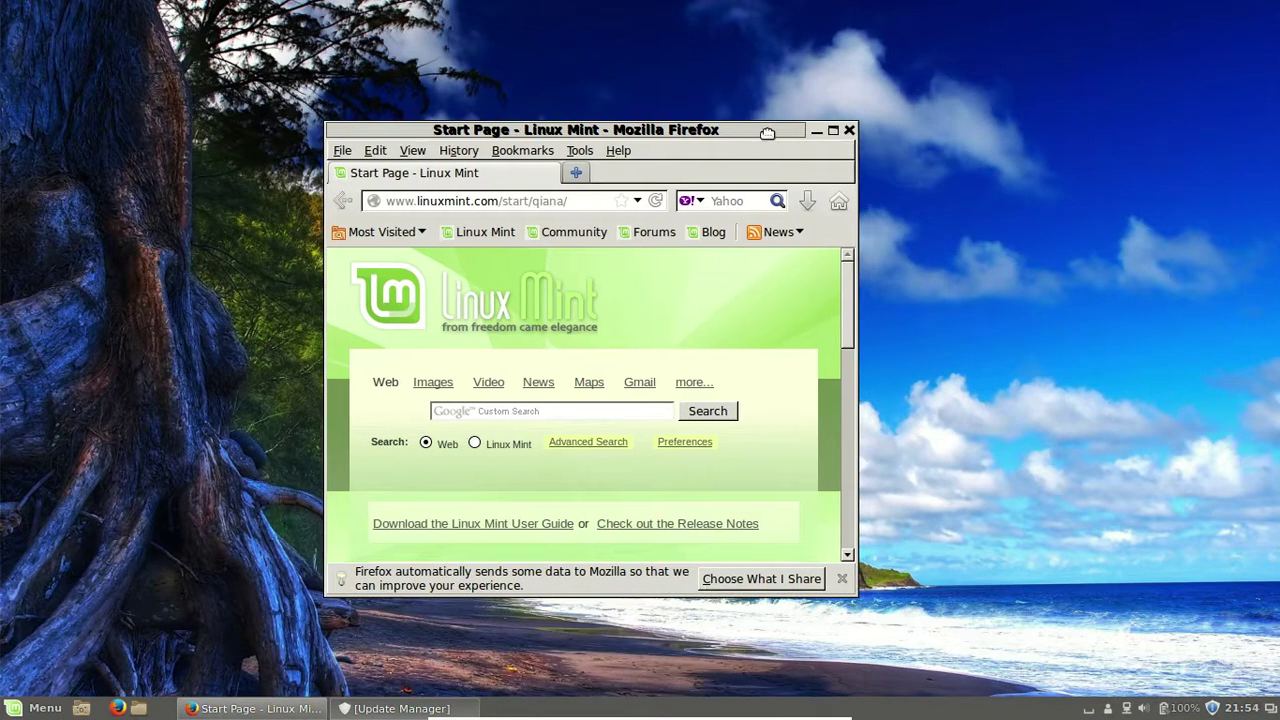
pyautogui.moveTo(767, 133); pyautogui.dragTo(743, 149)
pyautogui.click(825, 146)
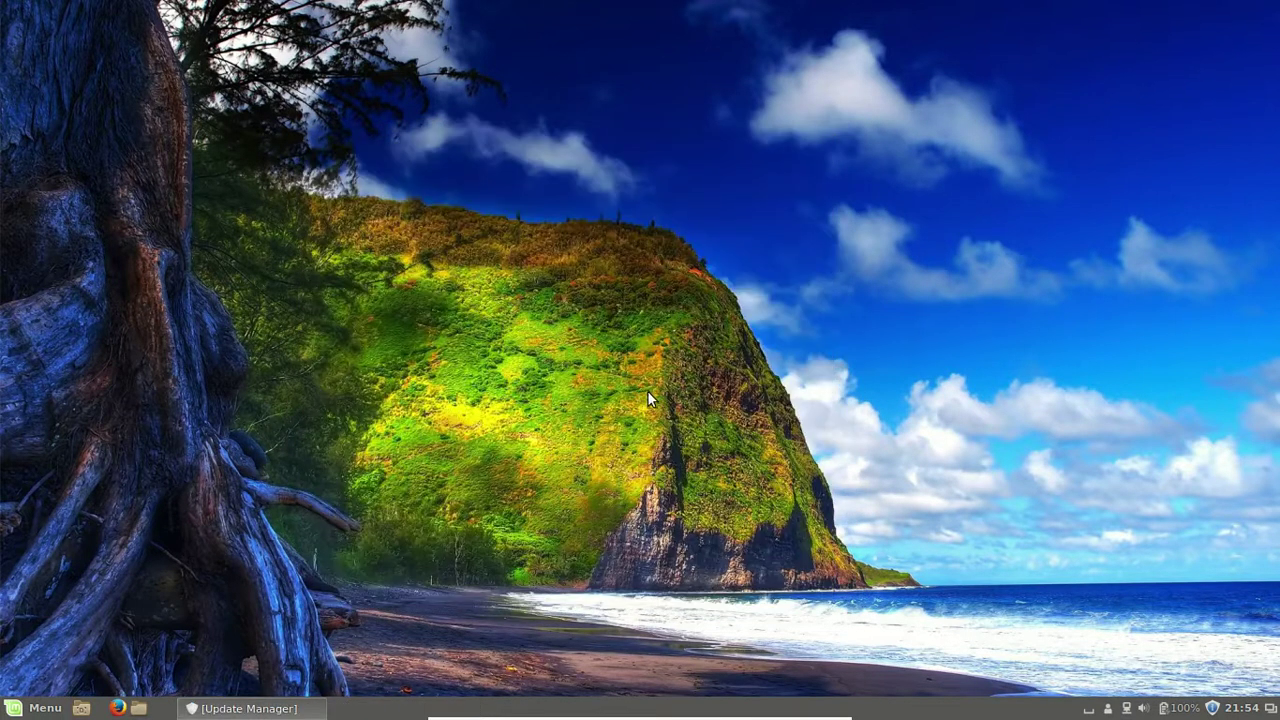